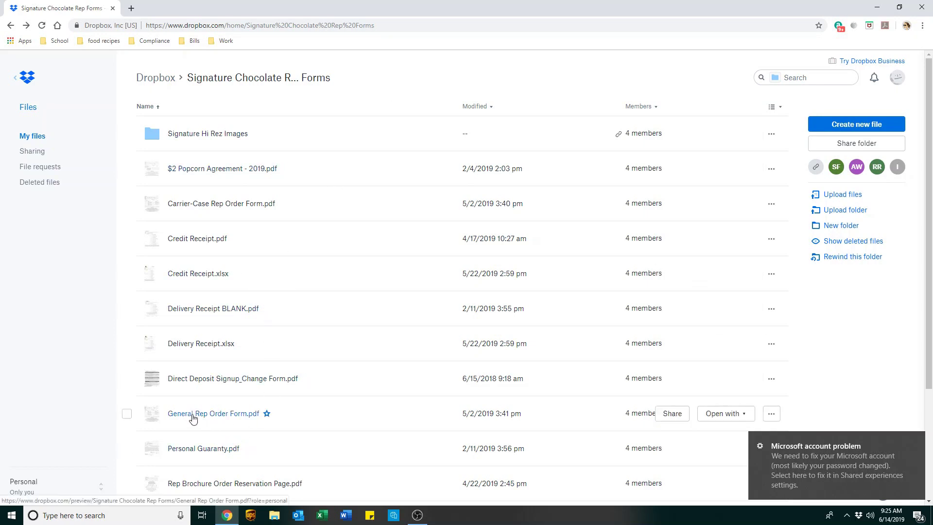
Preview General Rep Order Form.pdf in Dropbox and download a copy via the More menu.
left_click(186, 416)
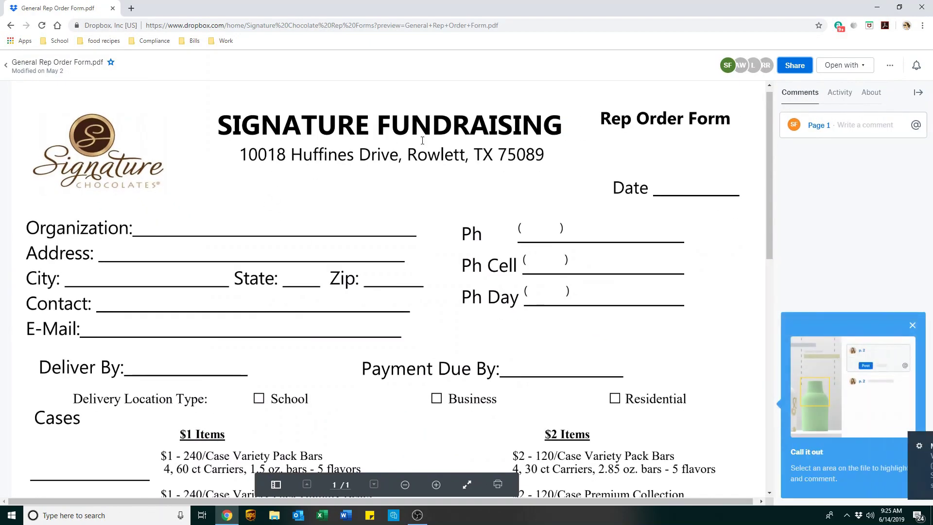
left_click(889, 66)
left_click(828, 88)
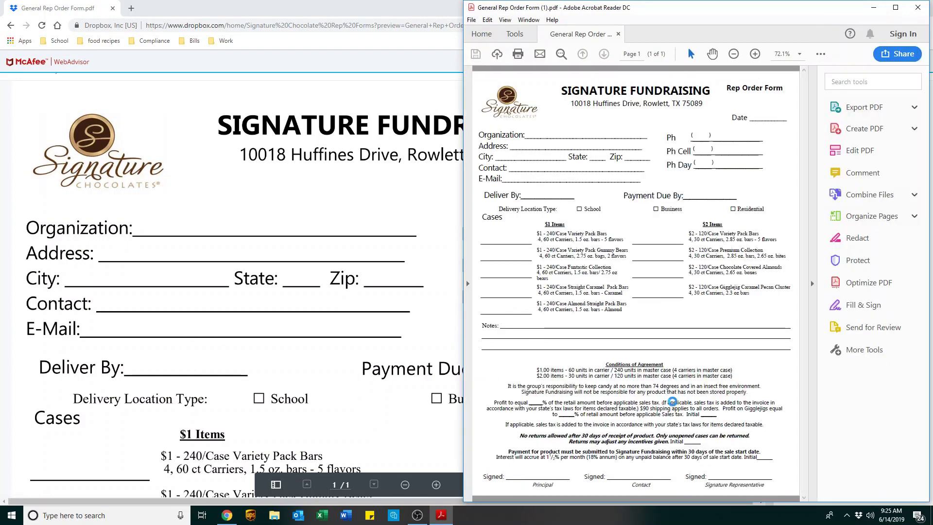
Maximize the Acrobat window, zoom out to 125%, and start Fill & Sign.
left_click_drag(736, 5, 440, 4)
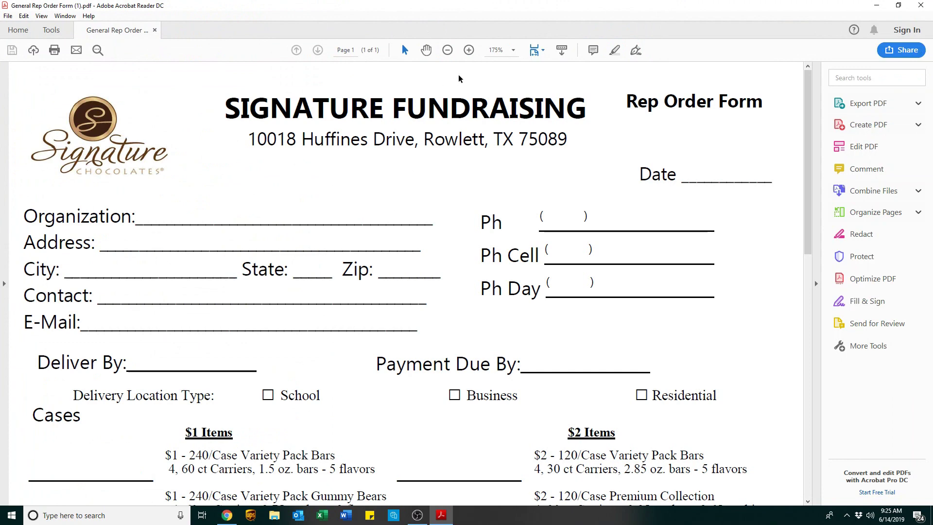
left_click(448, 51)
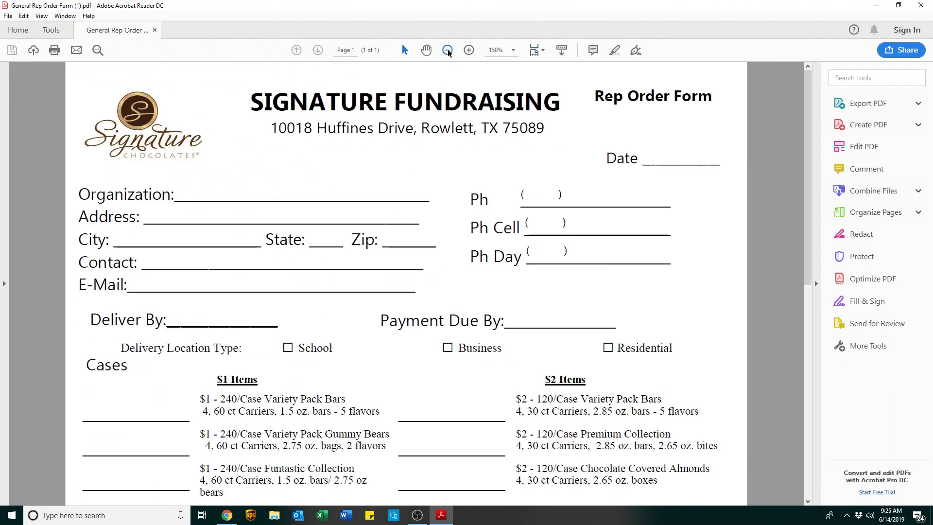
left_click(447, 51)
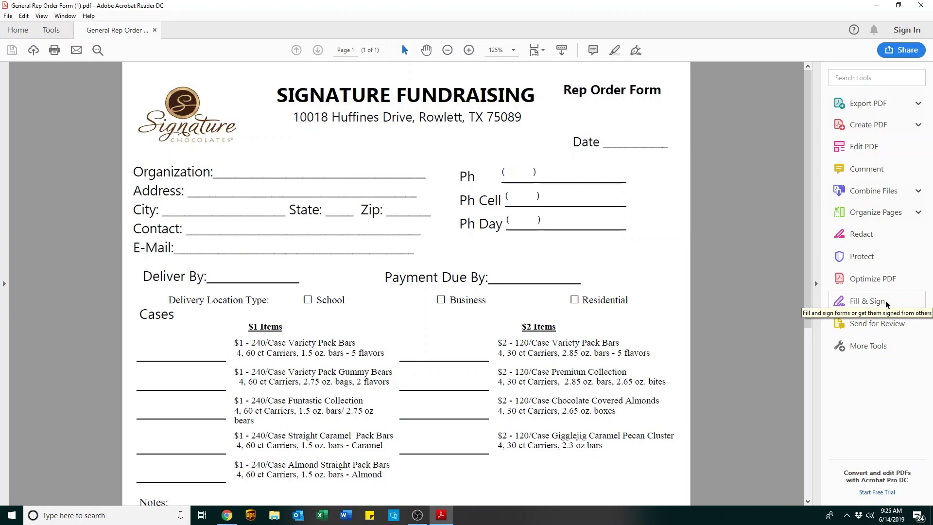
left_click(885, 301)
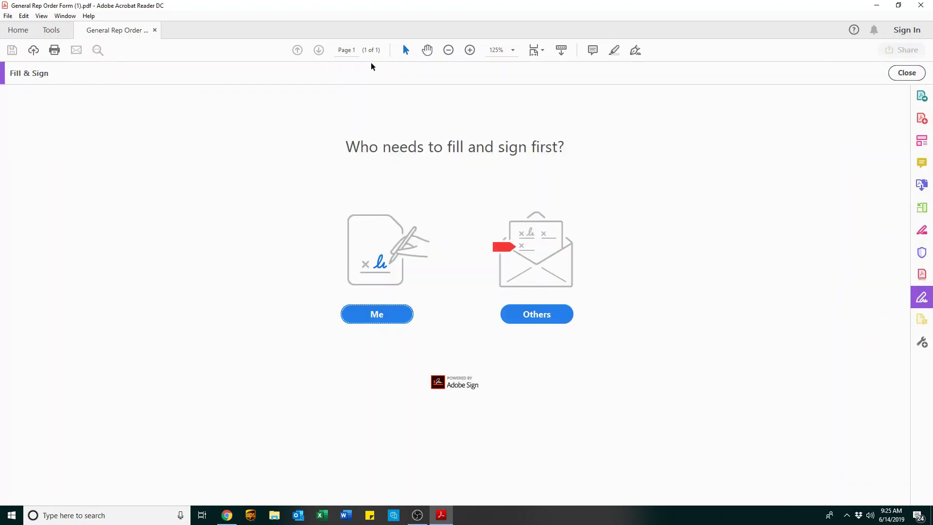
Choose to fill the form yourself and enter 06/14/19 on the Date line.
left_click(377, 313)
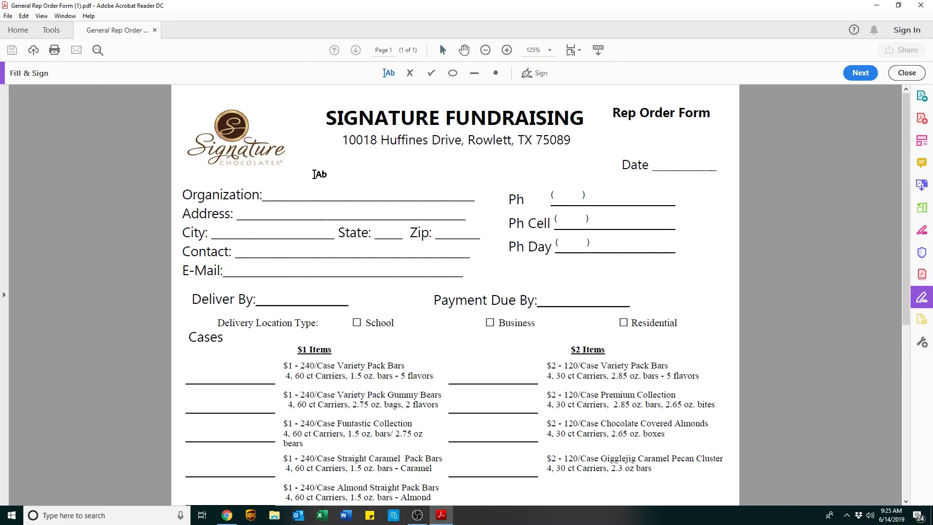
left_click(659, 164)
left_click(658, 164)
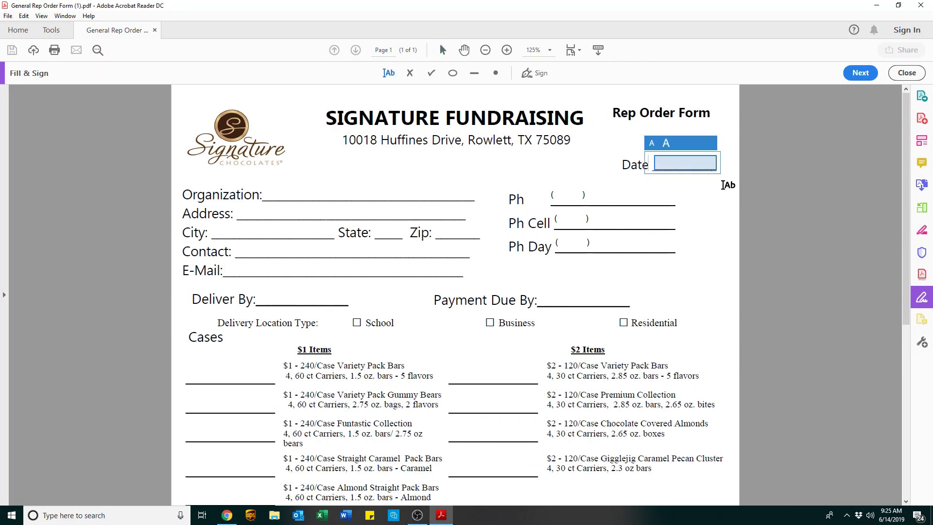
type("06")
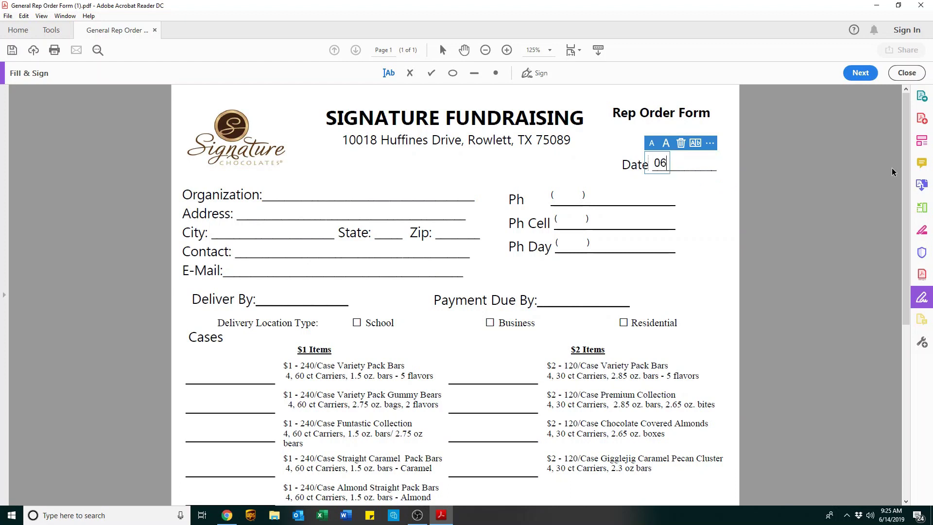
type("/14/19")
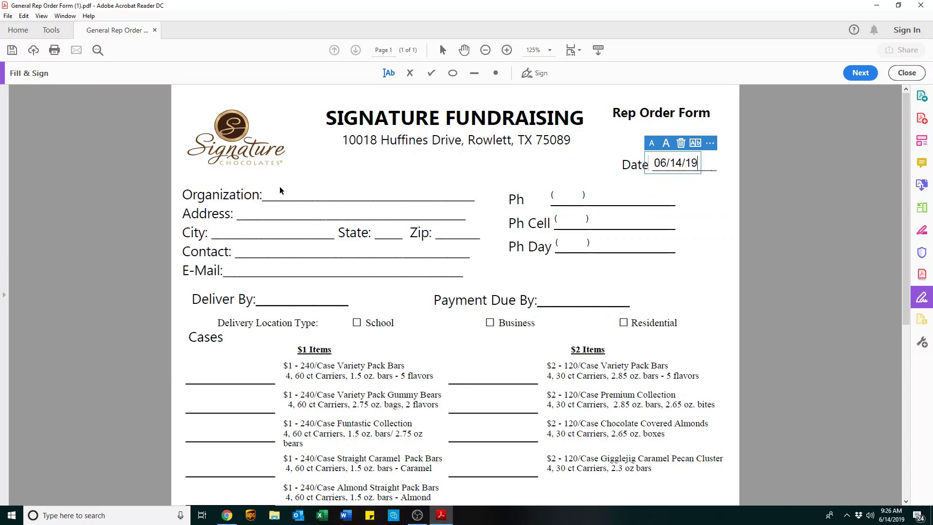
left_click(281, 187)
Enter Commerce High School as the organization and the school's street address.
left_click(277, 190)
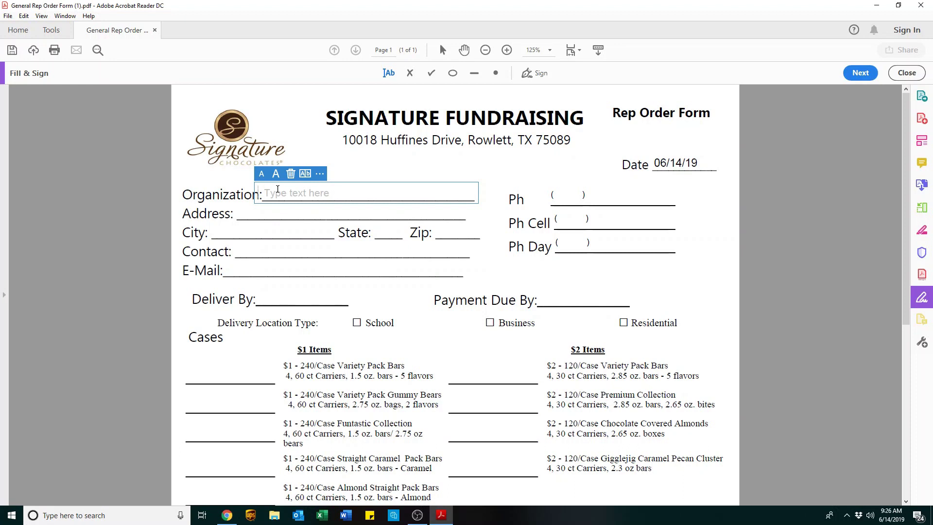
type("Comm")
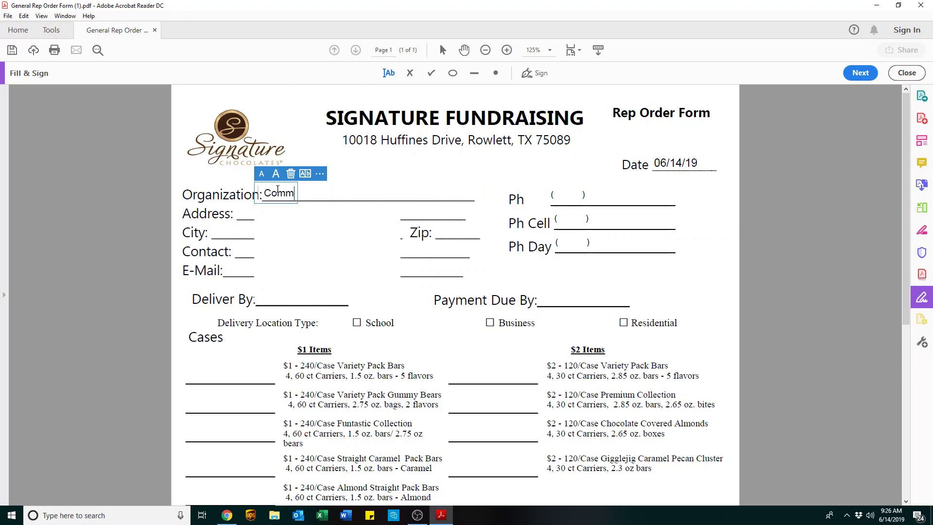
type("erce High School")
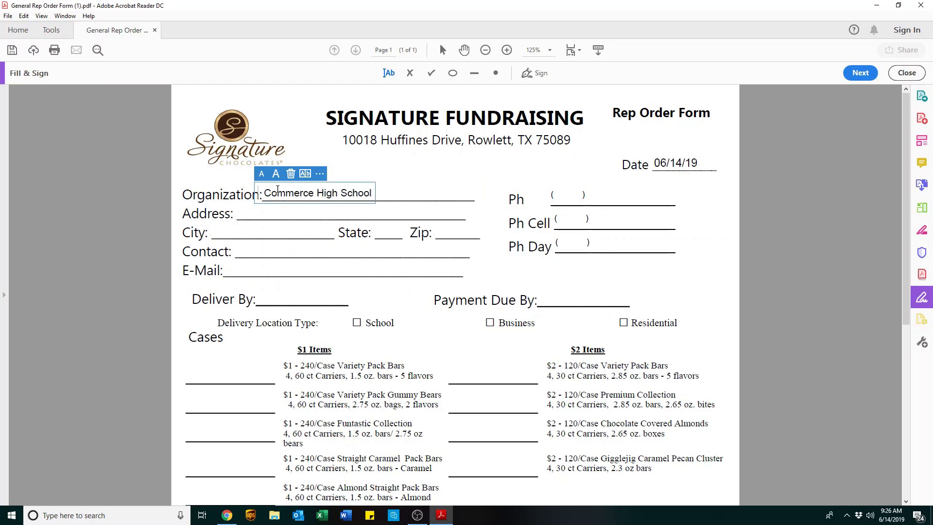
left_click(246, 213)
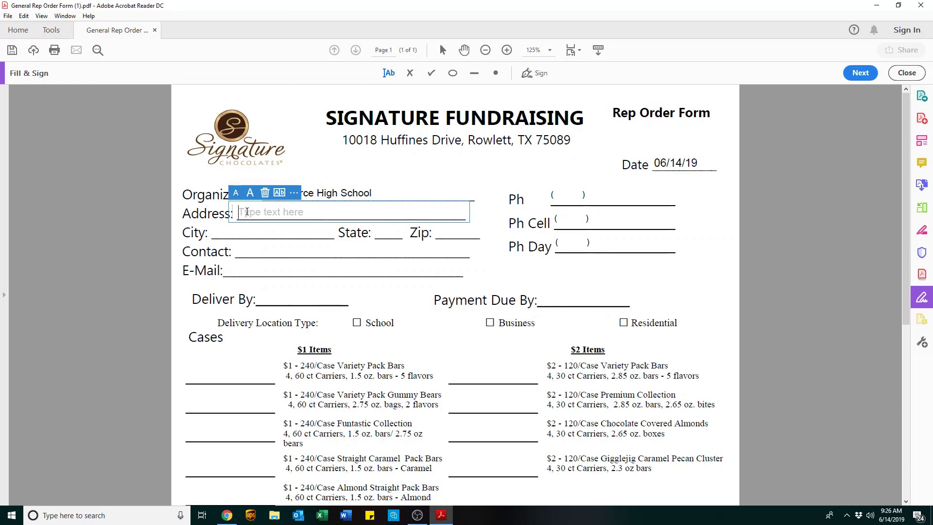
type("87")
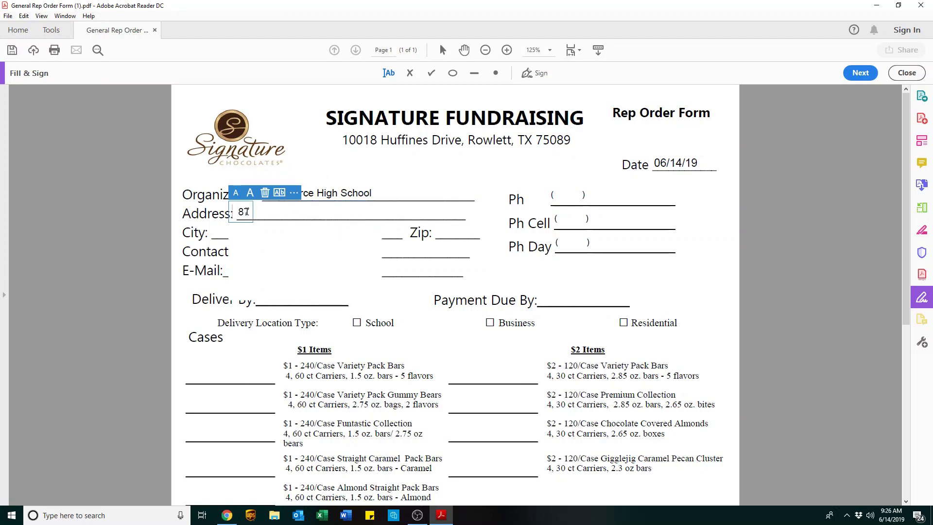
type("00 Tiger Ln")
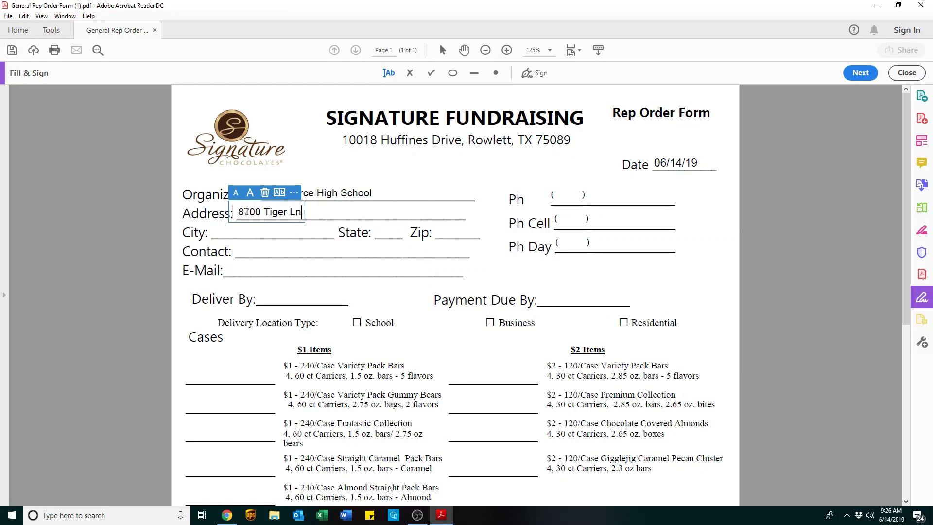
left_click(221, 234)
left_click(221, 234)
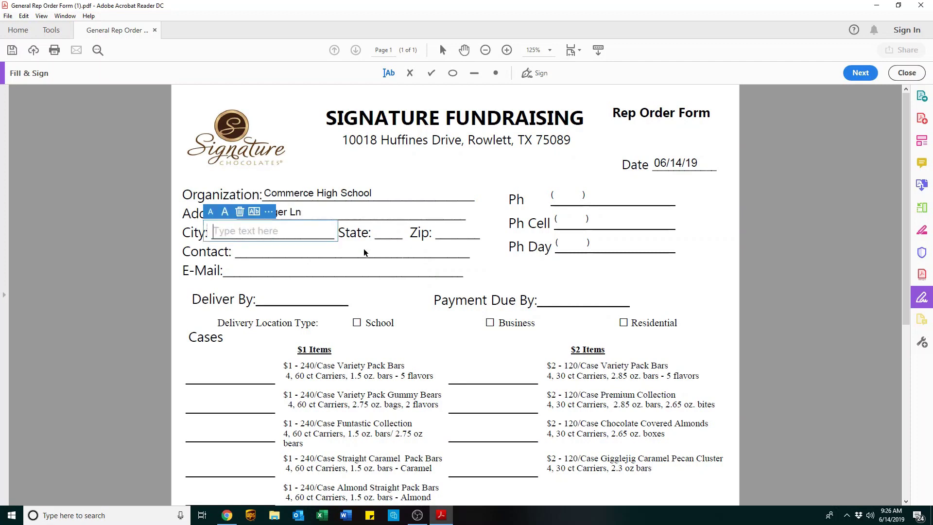
Fill in the City, State and ZIP lines of the school's address.
type("Commerce")
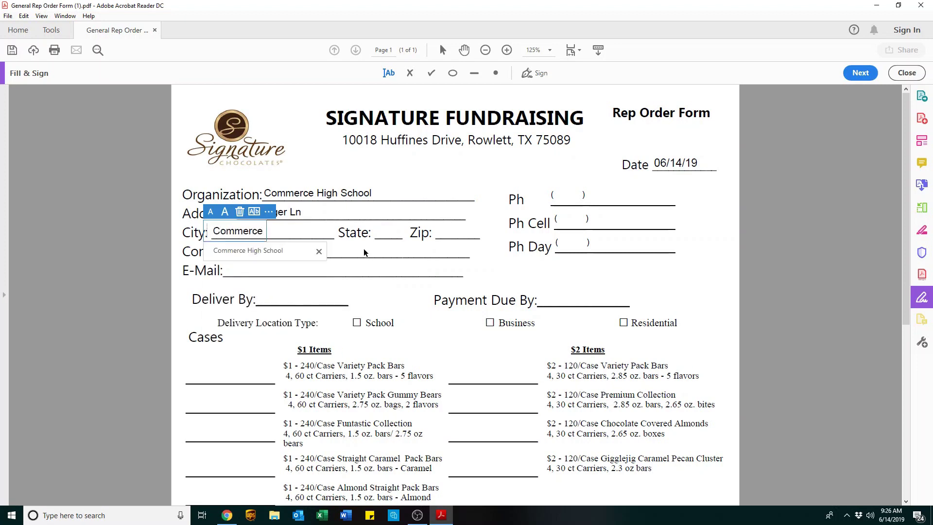
left_click(363, 249)
left_click(382, 238)
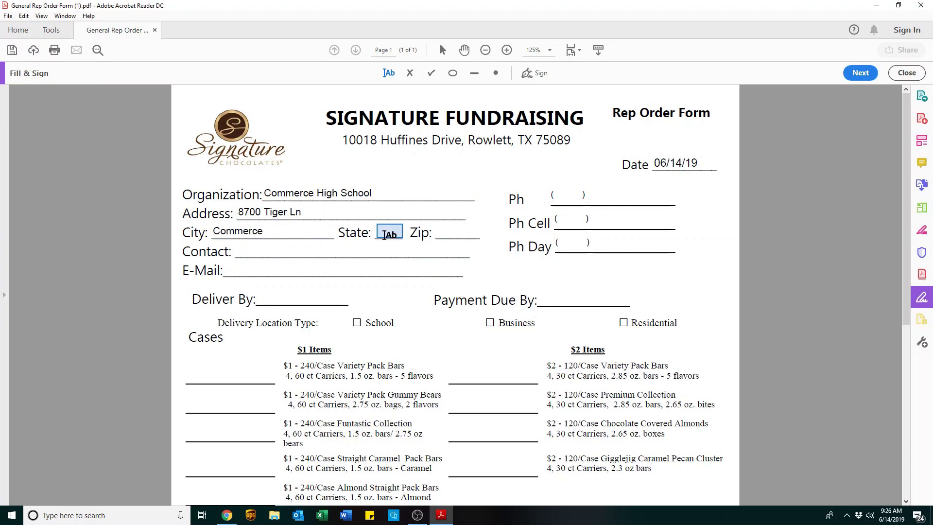
type("Tx")
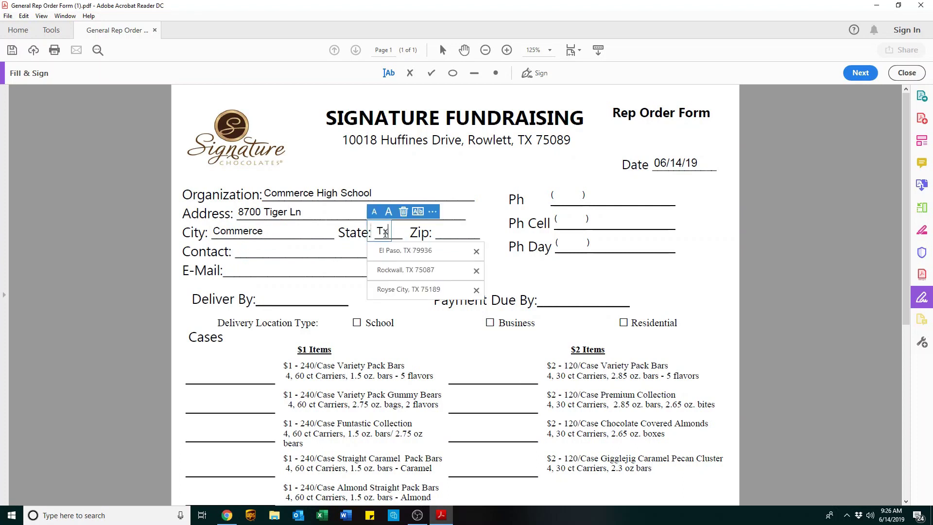
key("Tab")
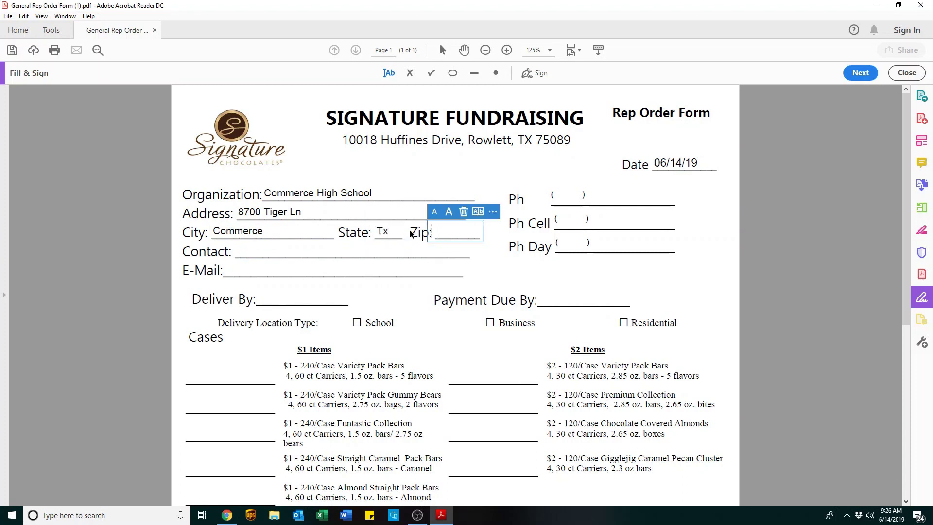
type("75422")
Enter the contact's first name and e-mail address, dismissing the autofill suggestion.
left_click(322, 251)
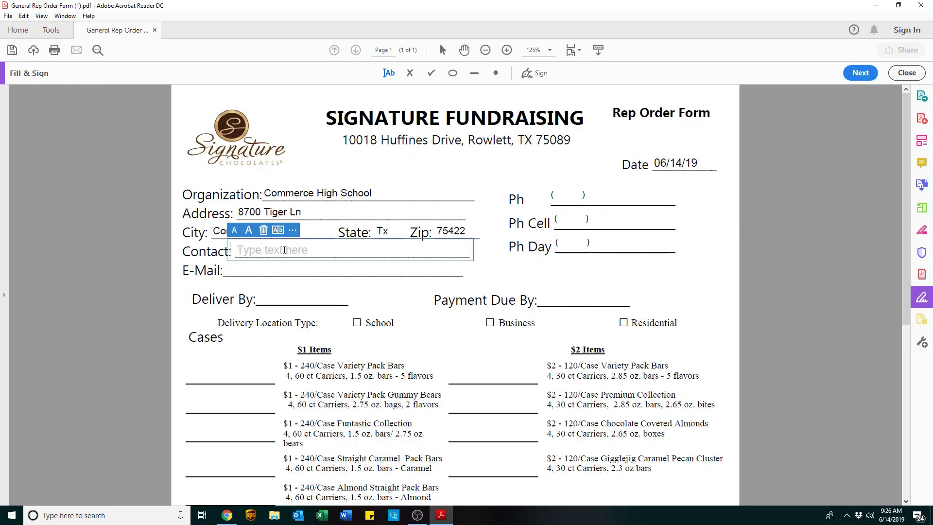
type("Jane Doe")
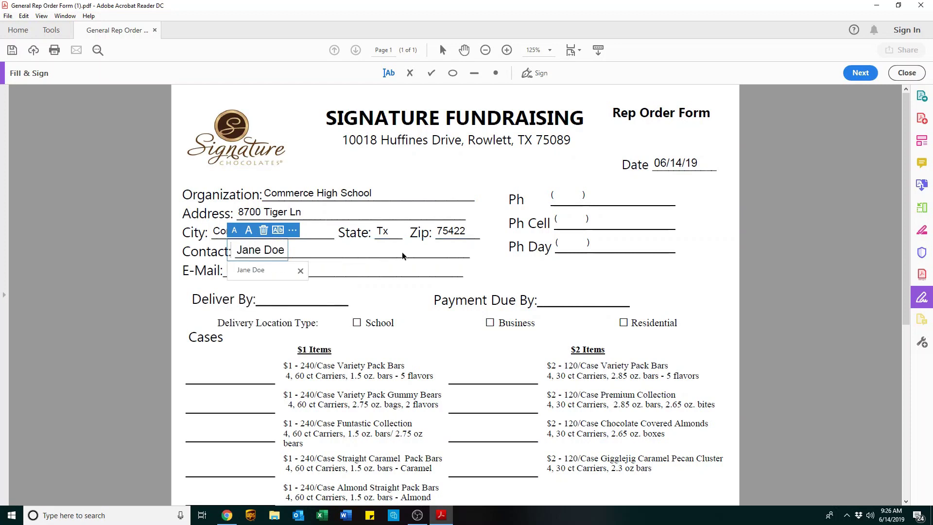
left_click(557, 202)
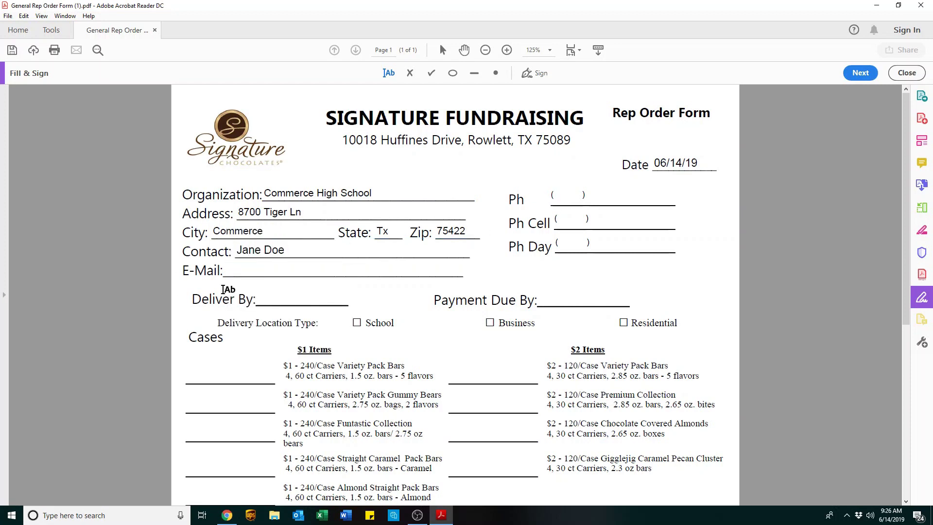
left_click(234, 272)
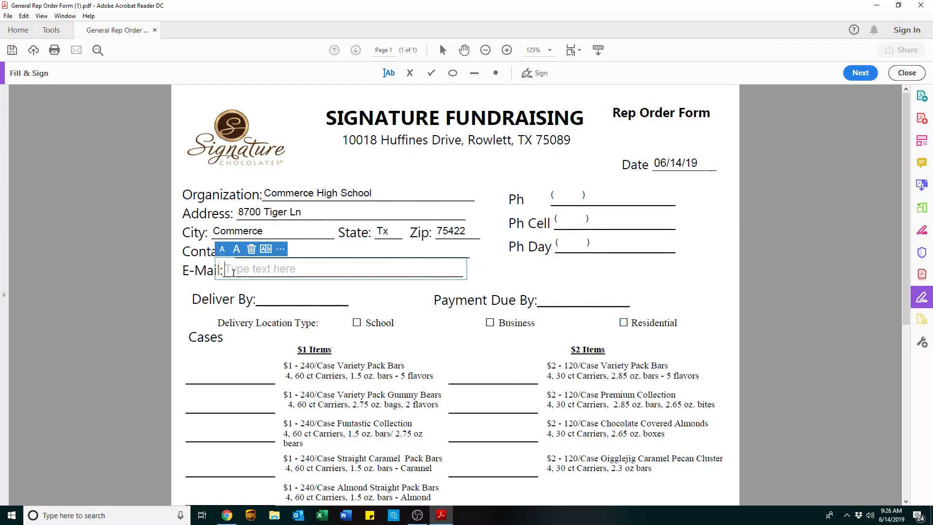
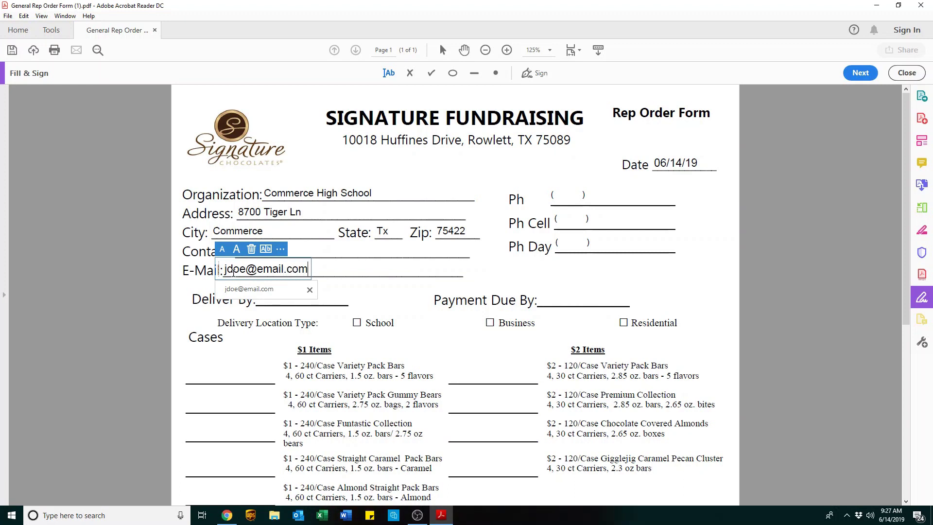
left_click(230, 290)
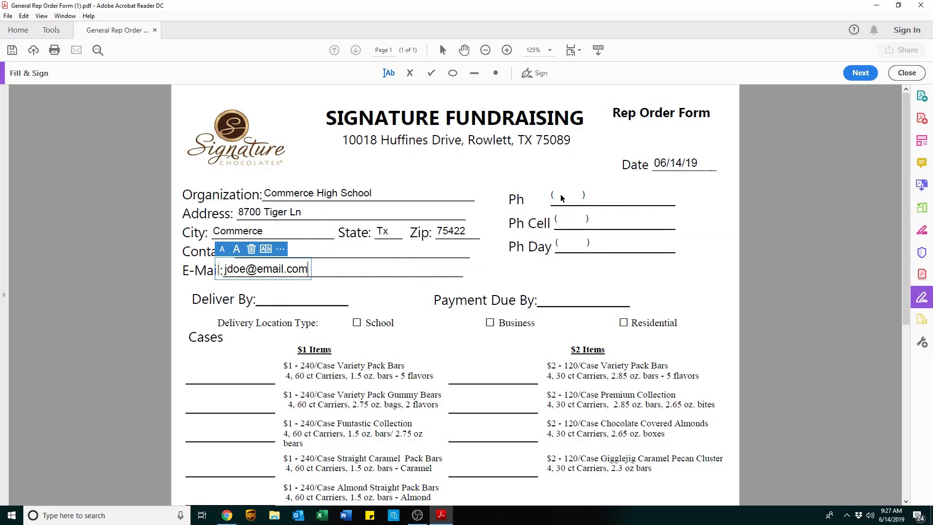
Enter the area code and number on the Ph line.
left_click(561, 198)
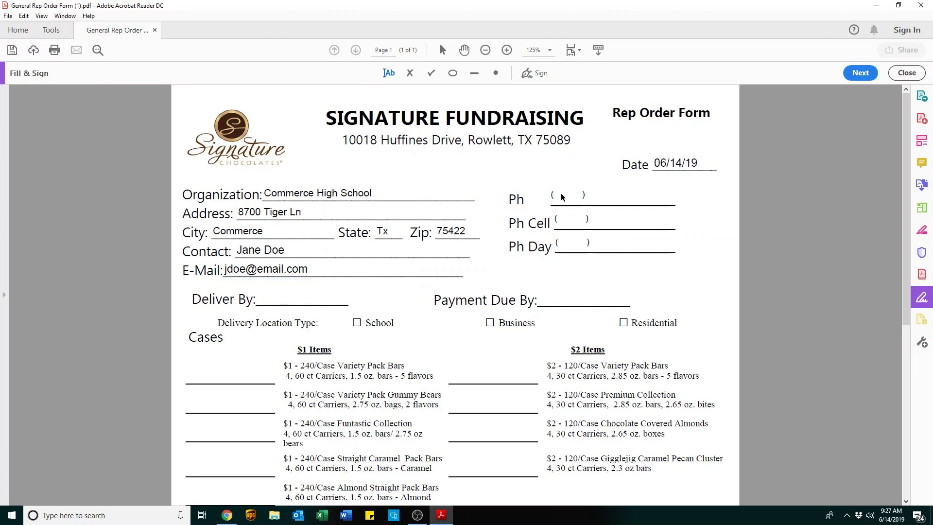
left_click(562, 198)
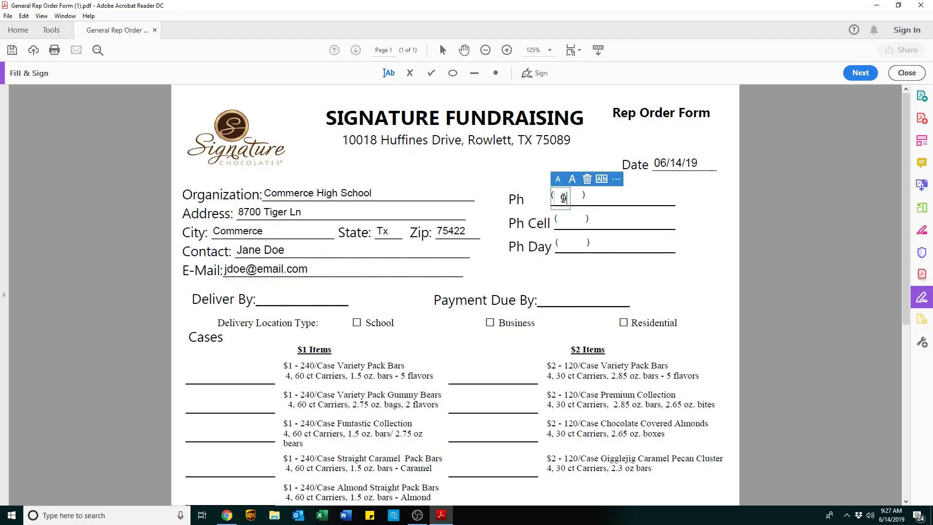
left_click(599, 196)
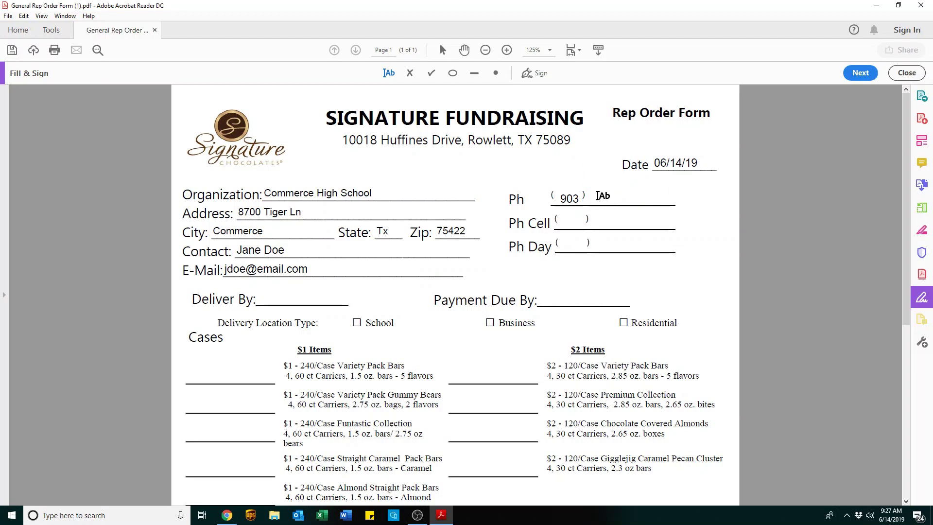
left_click(599, 195)
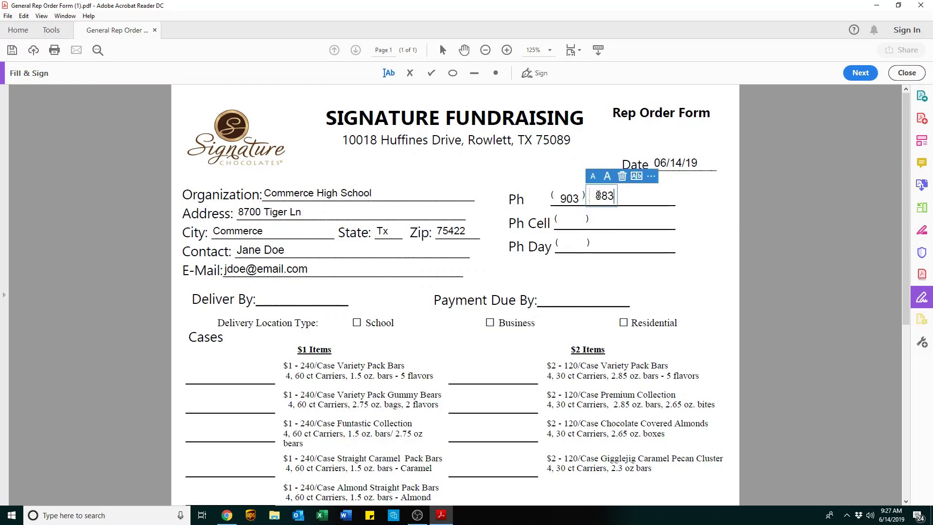
Enter the cell phone's area code and number on the Ph Cell line.
left_click(570, 219)
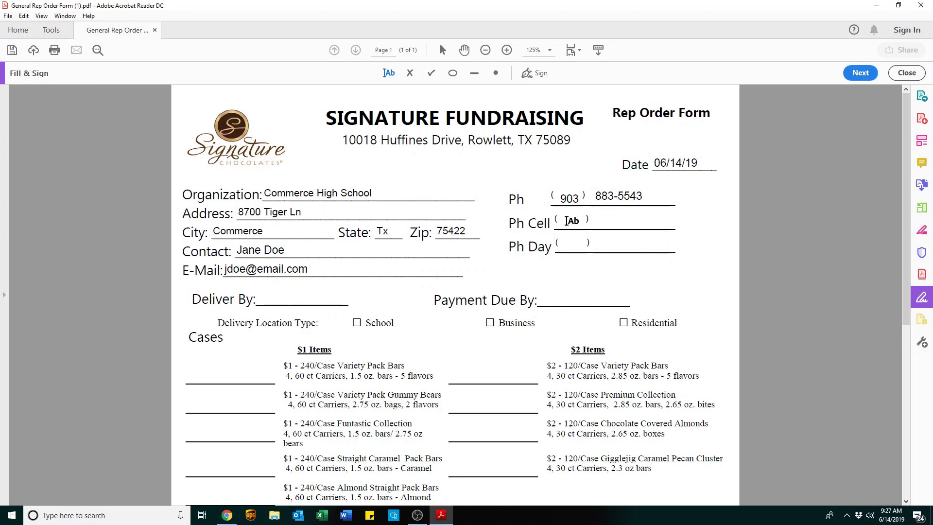
left_click(569, 221)
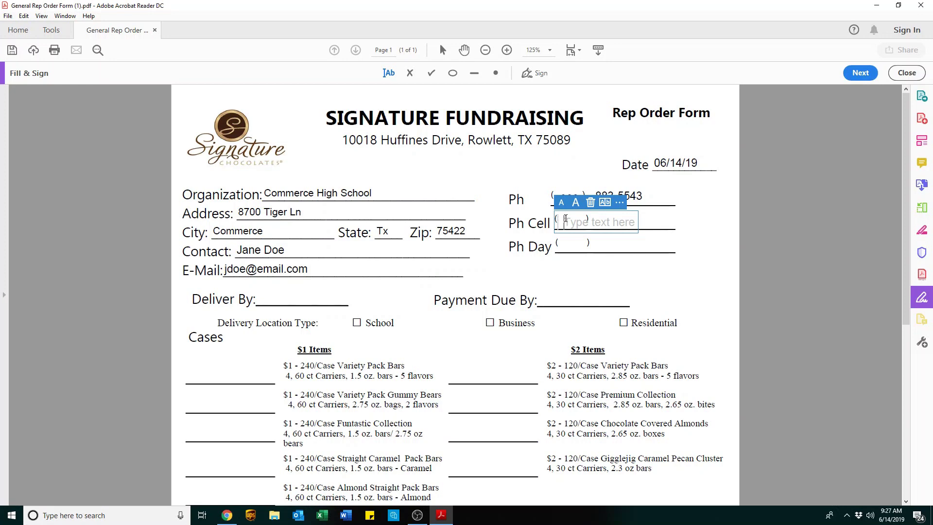
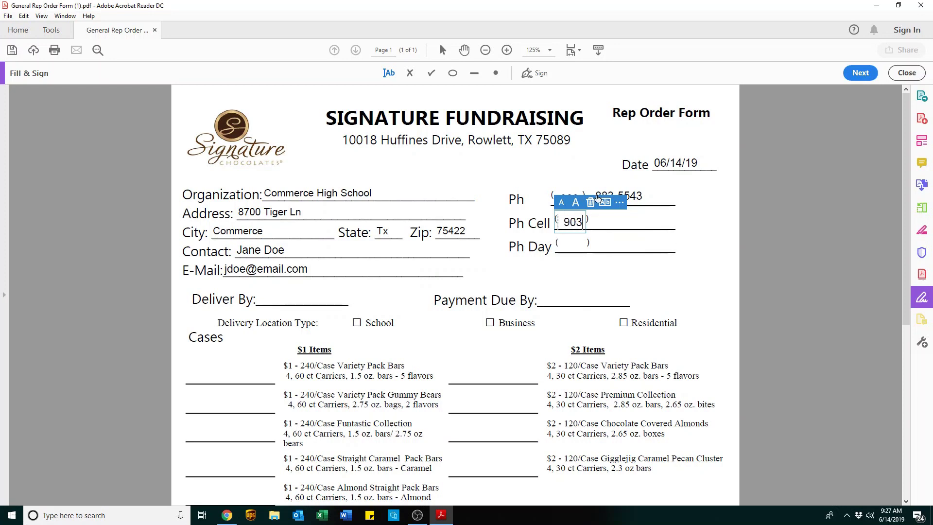
left_click(607, 225)
left_click(597, 222)
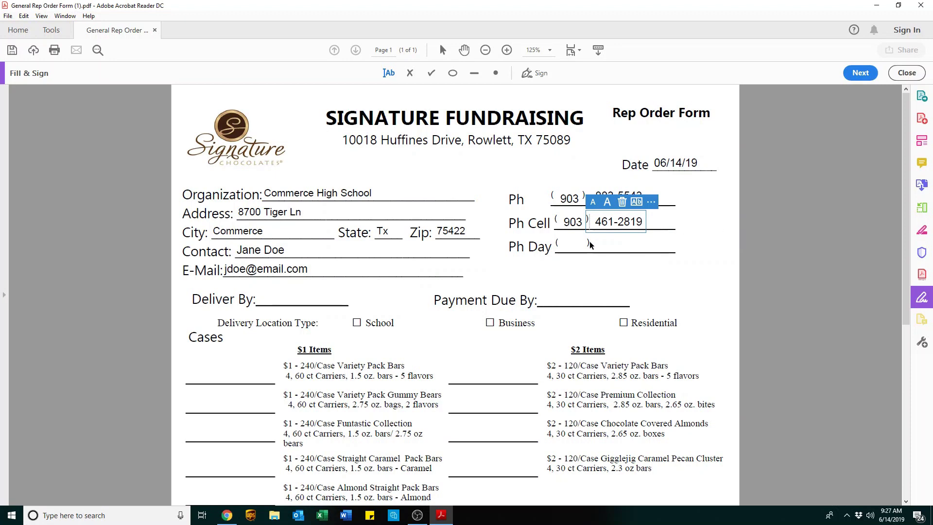
Enter the daytime phone's area code and number on the Ph Day line.
left_click(590, 245)
left_click(560, 244)
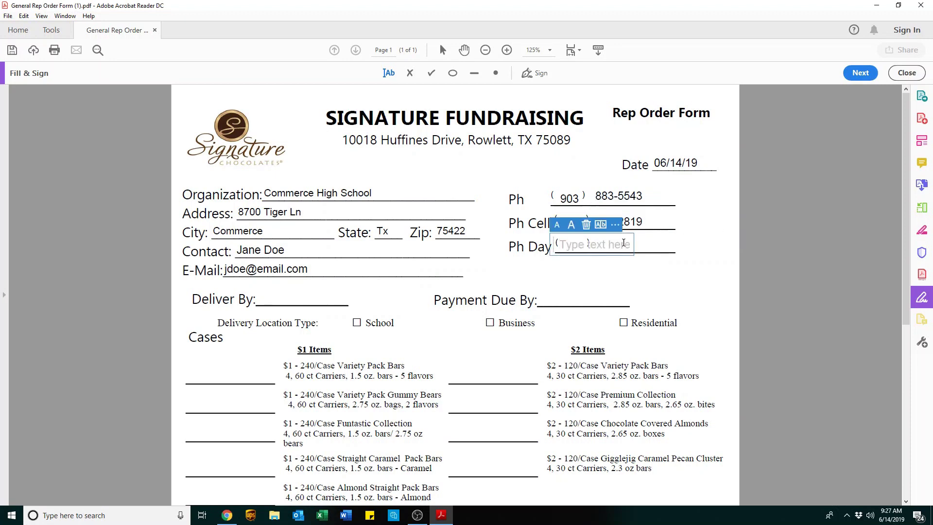
left_click(599, 246)
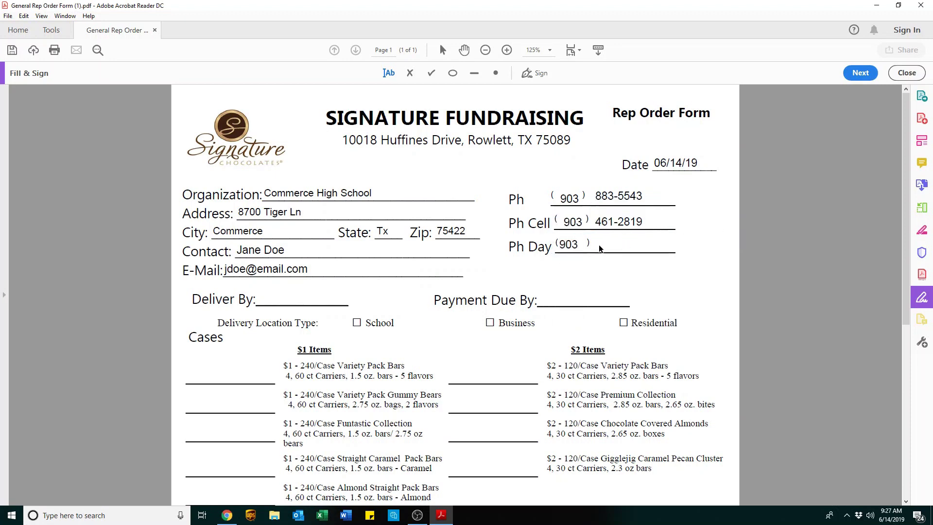
left_click(596, 243)
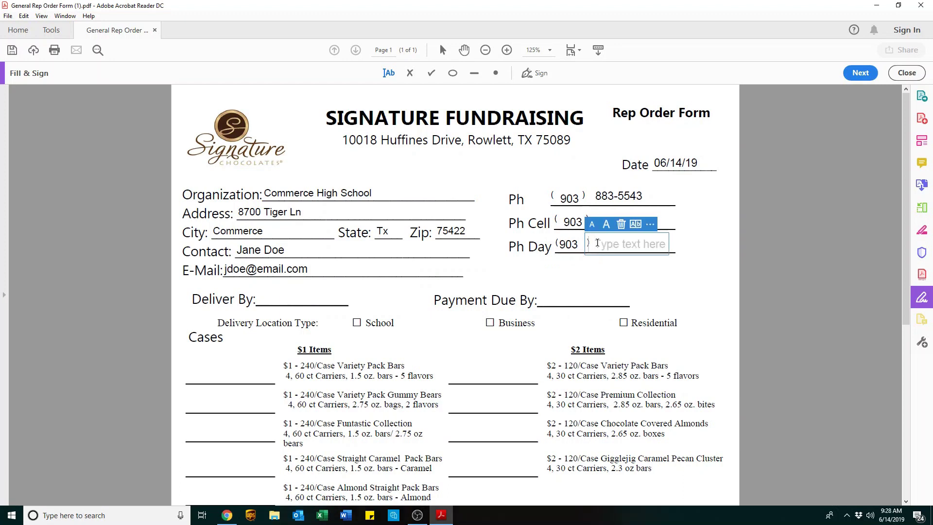
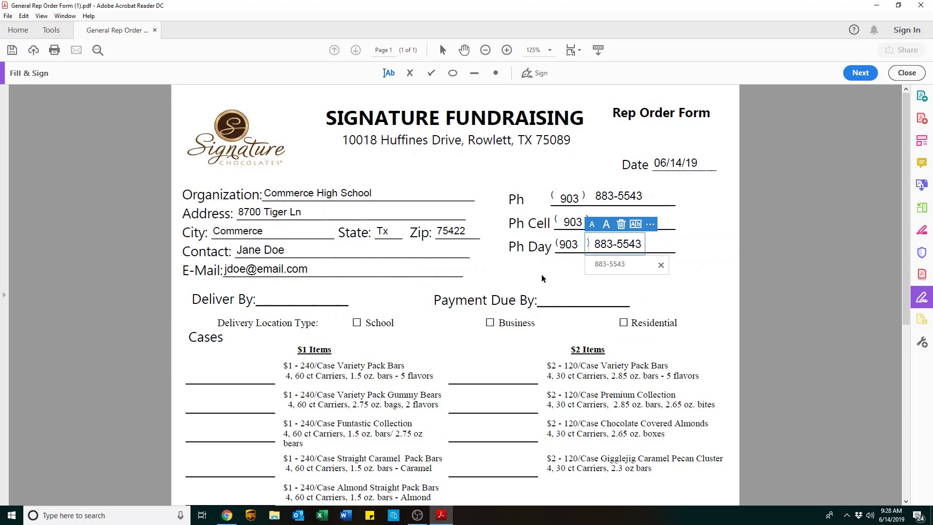
left_click(330, 308)
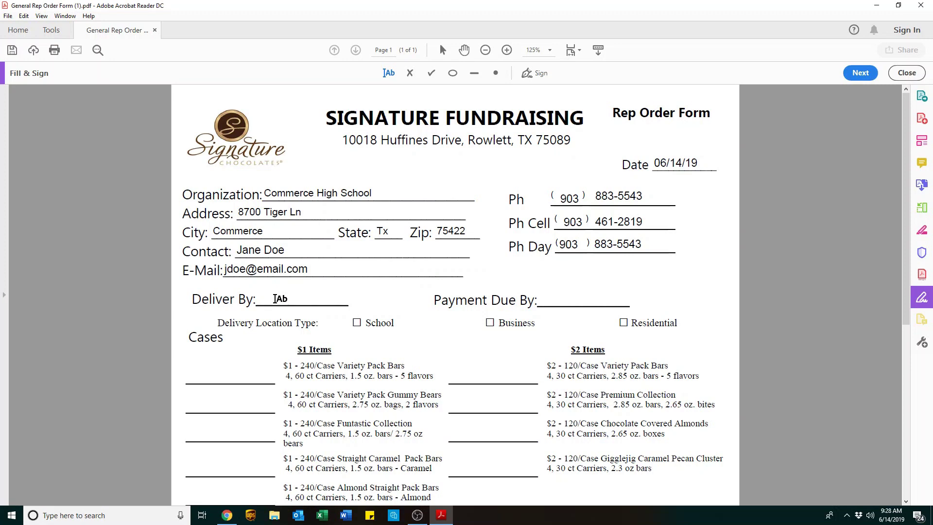
Type 8/28/19 on the Deliver By line and 9/25/19 on Payment Due By.
left_click(274, 298)
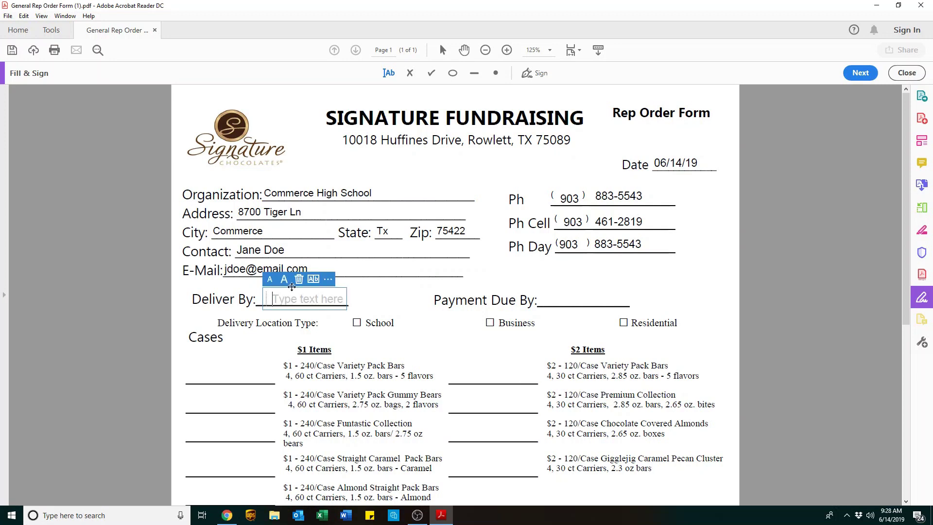
type("8/28/19")
left_click(544, 301)
left_click(550, 301)
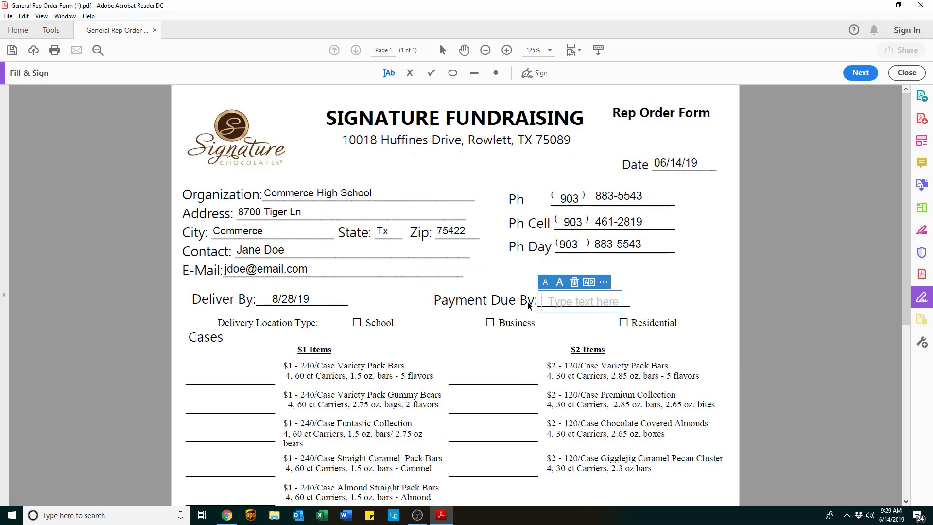
type("9/25/19")
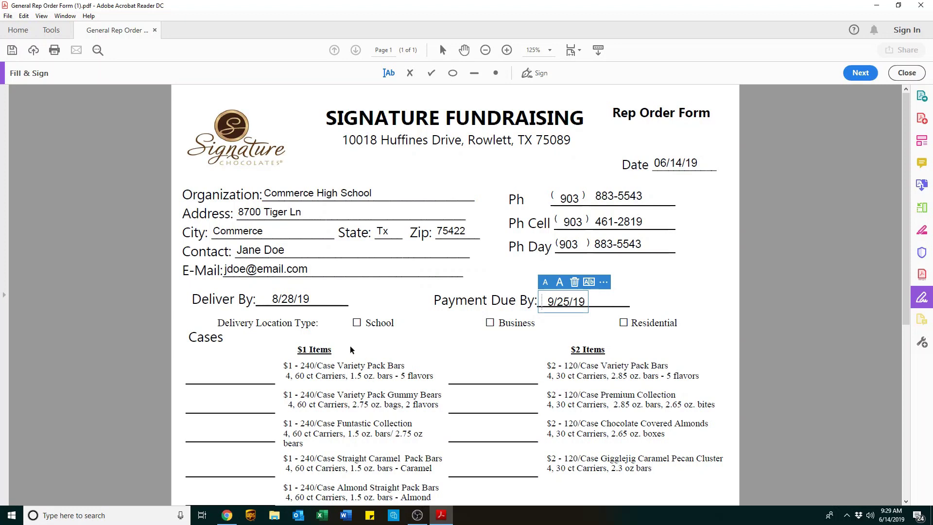
scroll(384, 334, "down", 2)
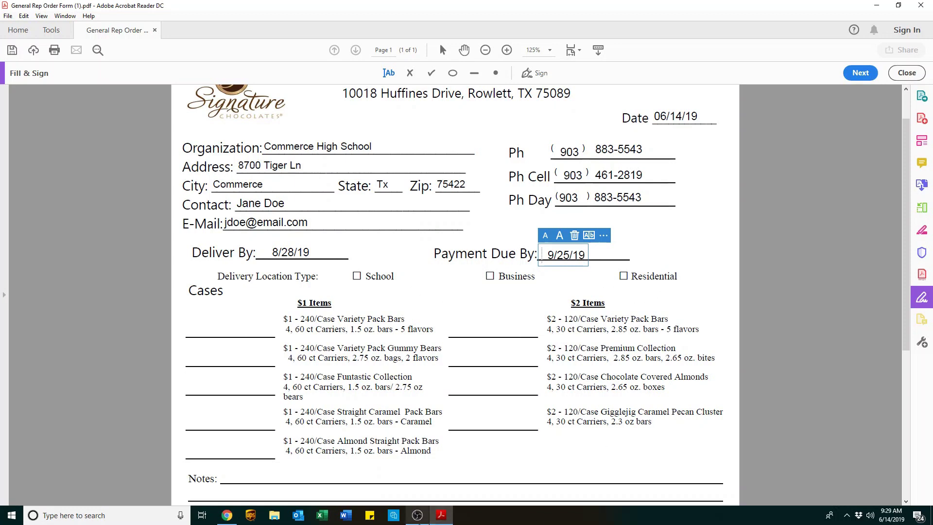
Tick the School delivery location box.
left_click(357, 277)
left_click(357, 277)
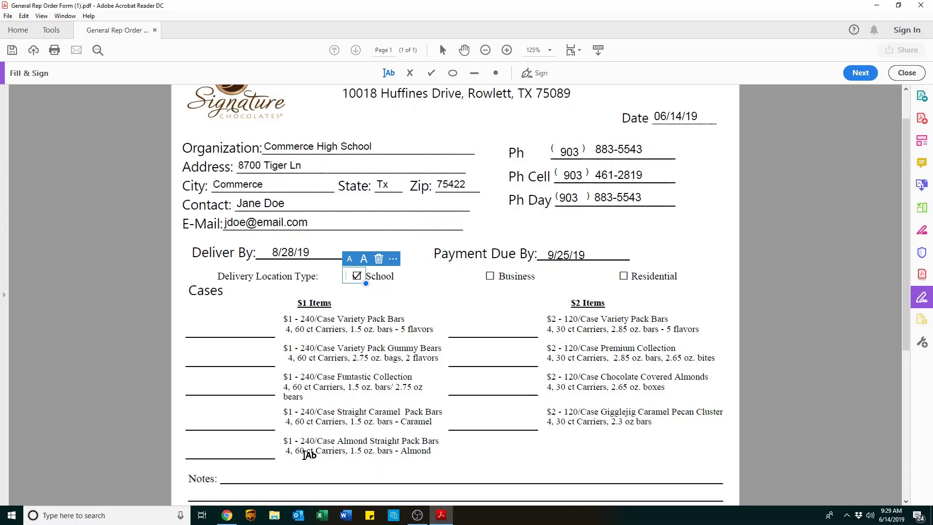
scroll(470, 302, "down", 3)
scroll(470, 302, "down", 5)
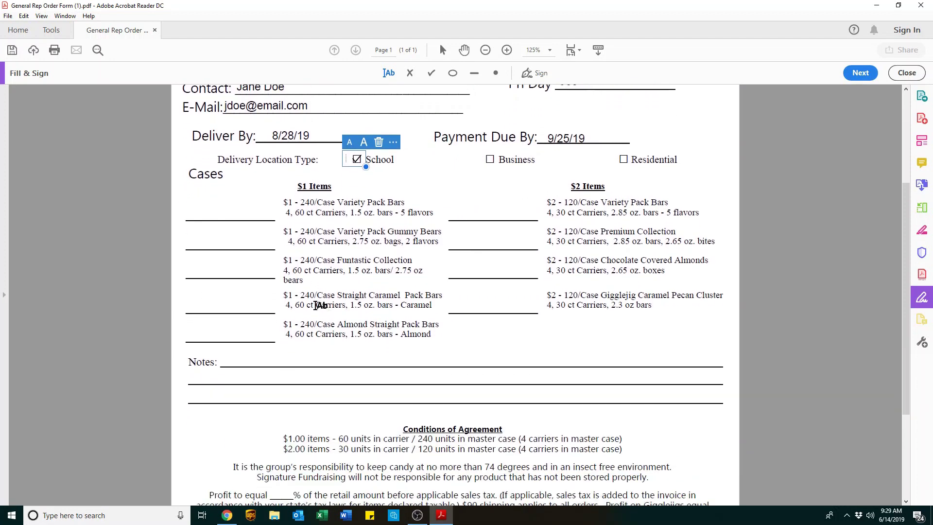
Enter cases: 15 $1 Variety Pack Bars, 5+1free Funtastic Collection, 5 Gigglejig Caramel Pecan Cluster.
left_click(180, 206)
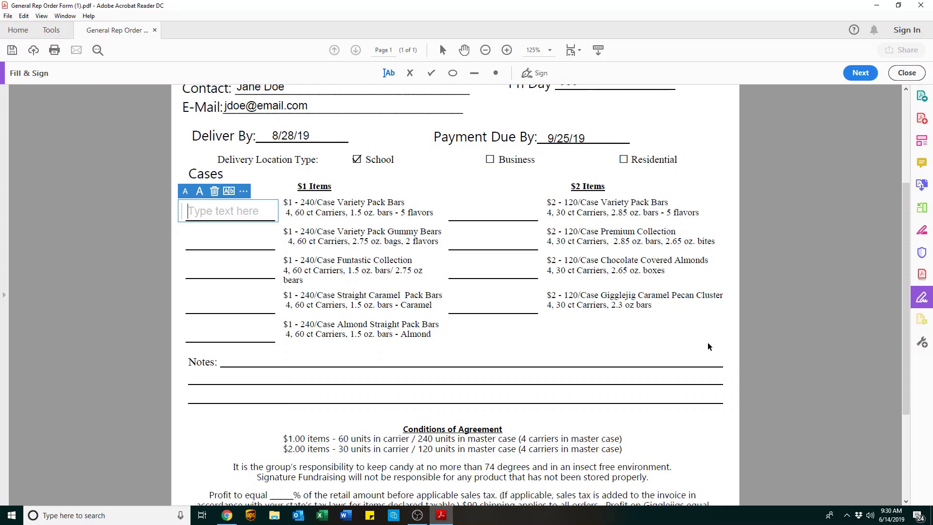
type("15")
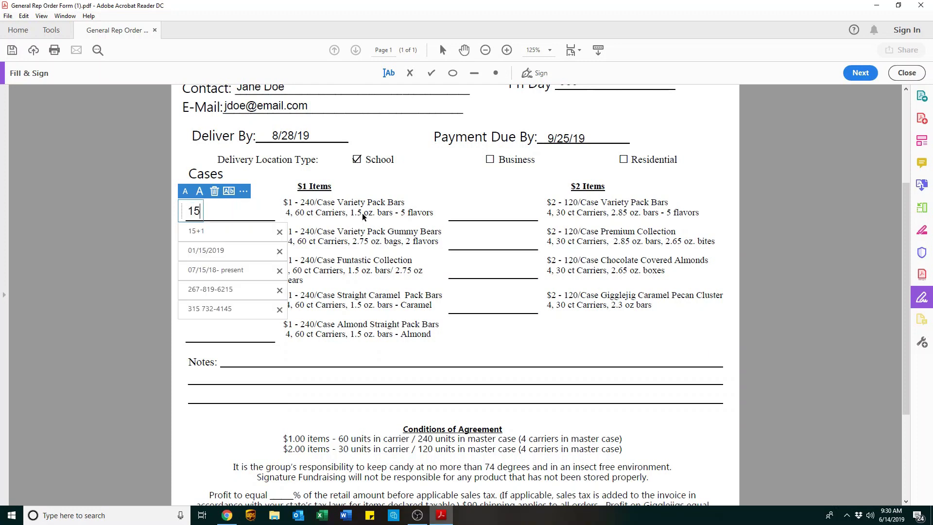
left_click(363, 217)
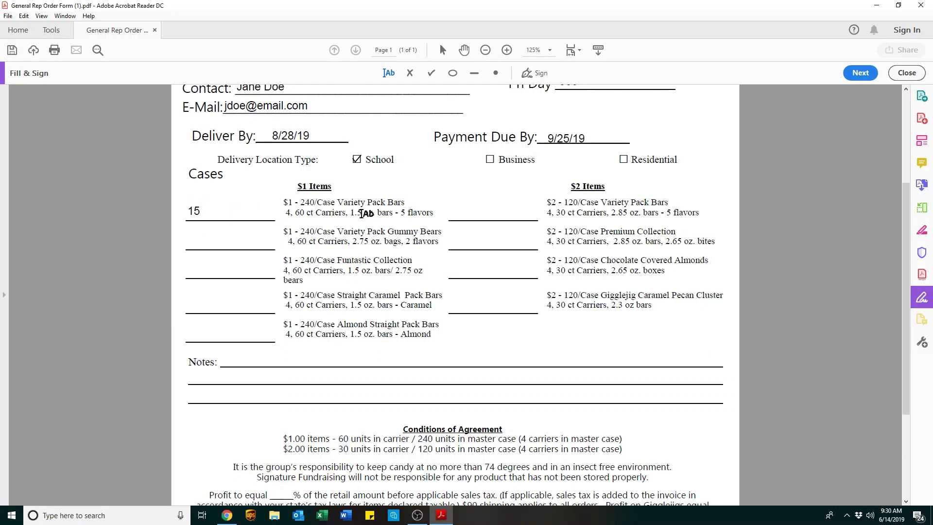
left_click(214, 269)
type("5+1free")
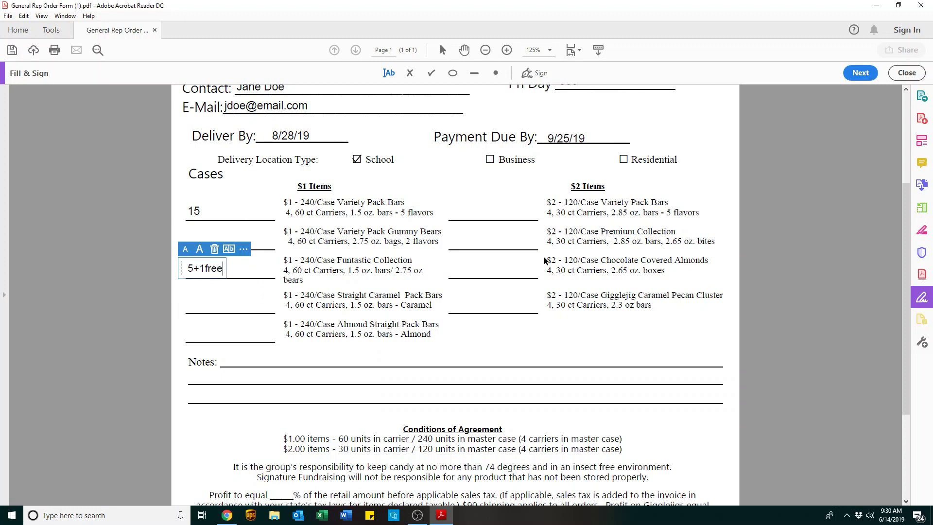
left_click(456, 305)
type("5")
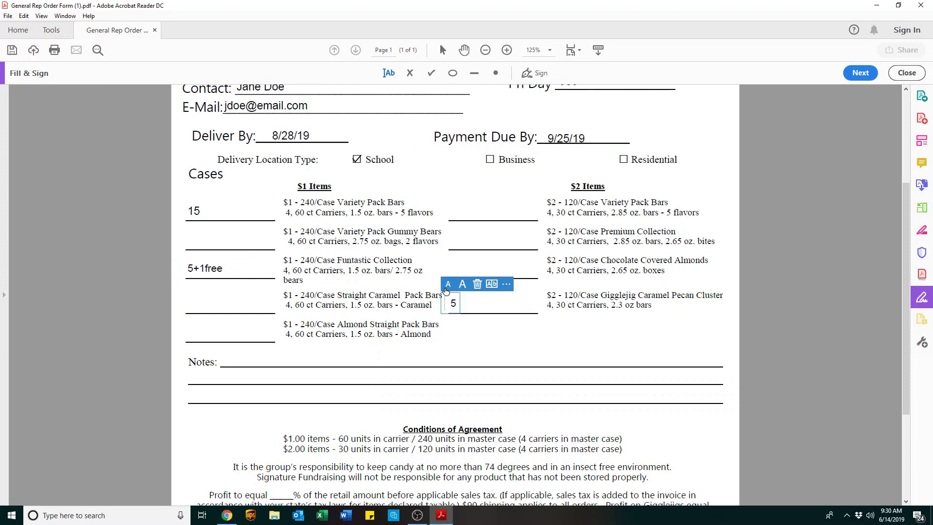
left_click(272, 361)
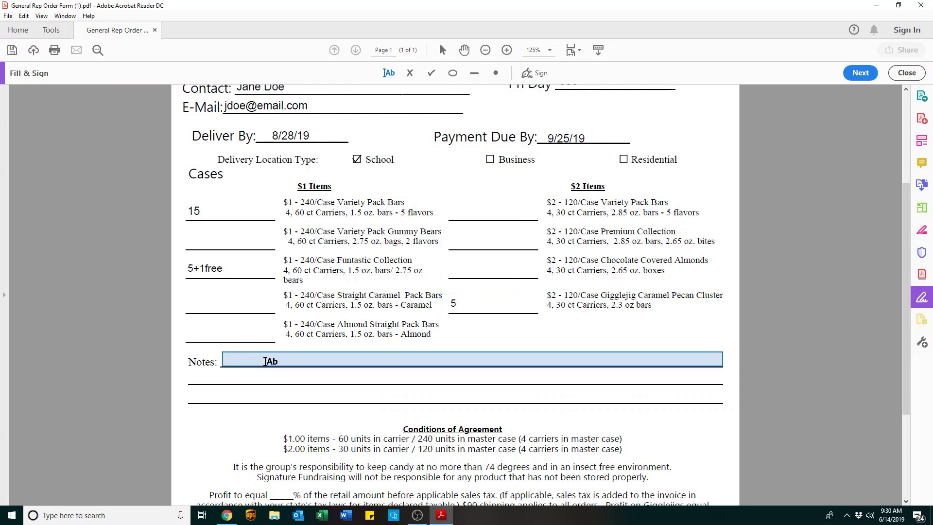
Add the note '1 free case of funtastic' and a second line with the vendor and PO numbers.
left_click(263, 362)
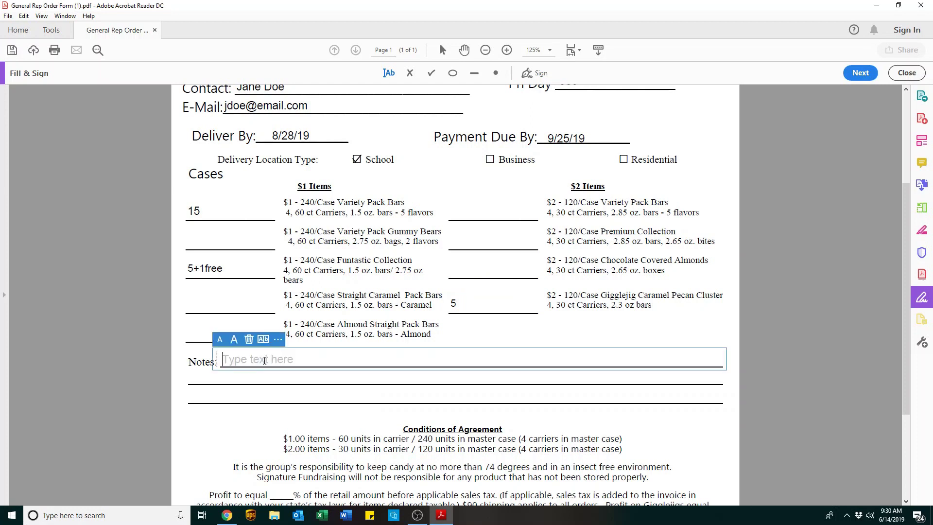
type("1 free")
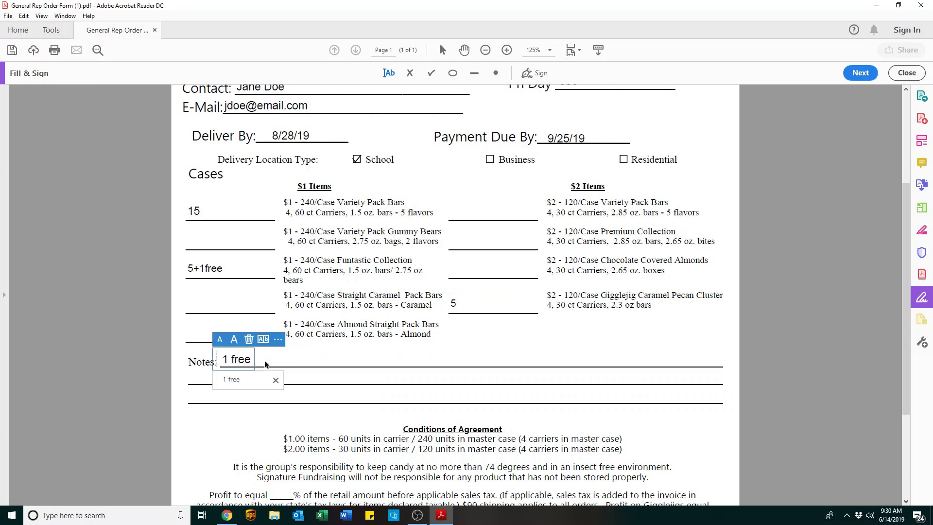
type(" case of f")
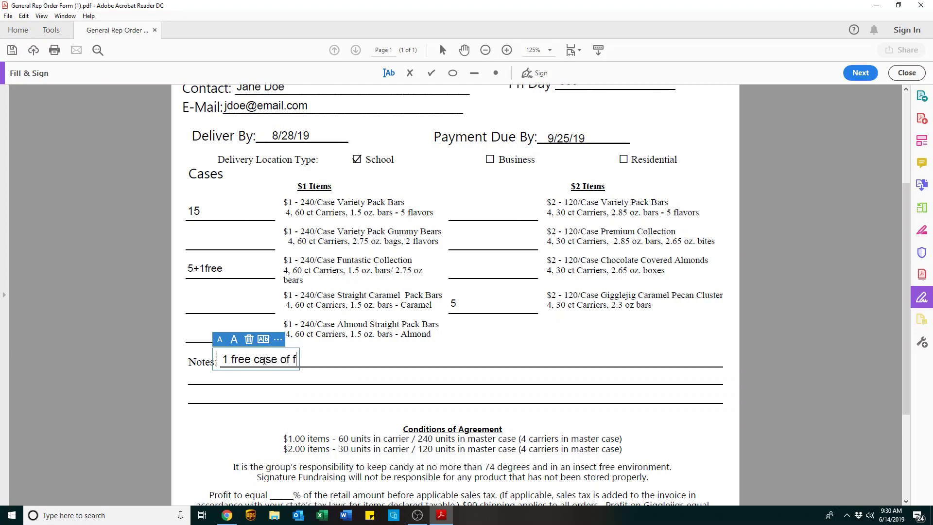
type("untastic")
left_click(275, 379)
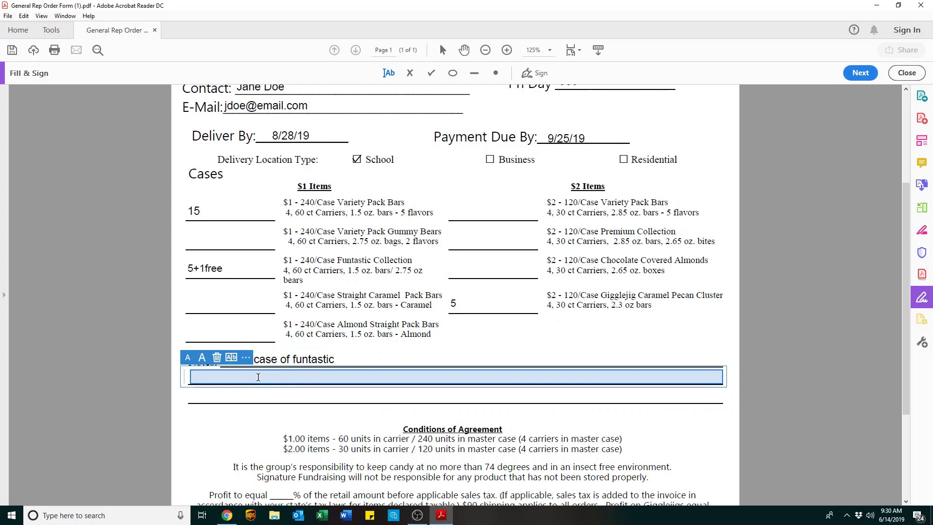
type("Ven")
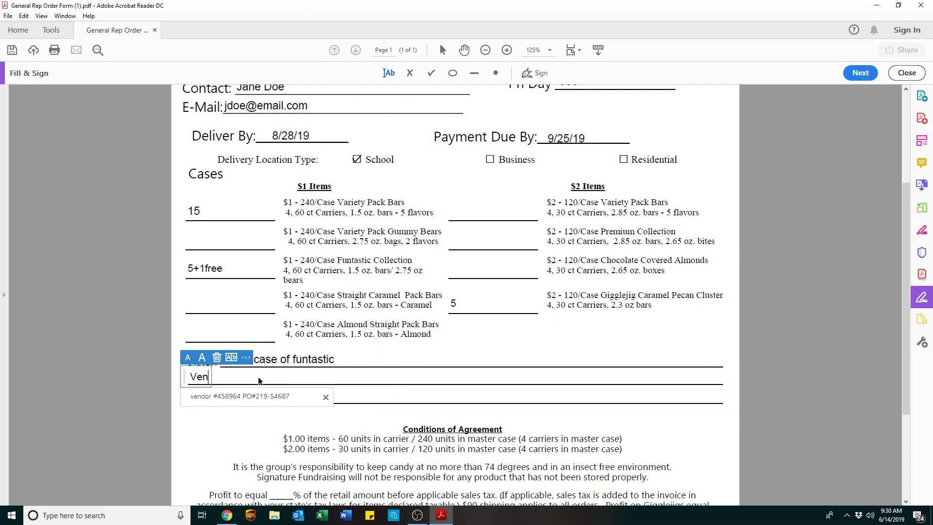
type("dor#")
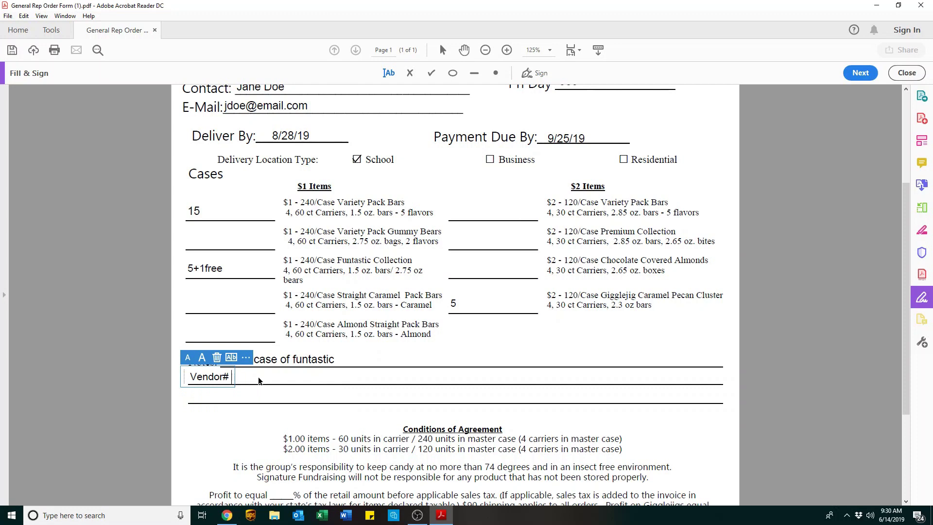
type(" 985632 PO#256-")
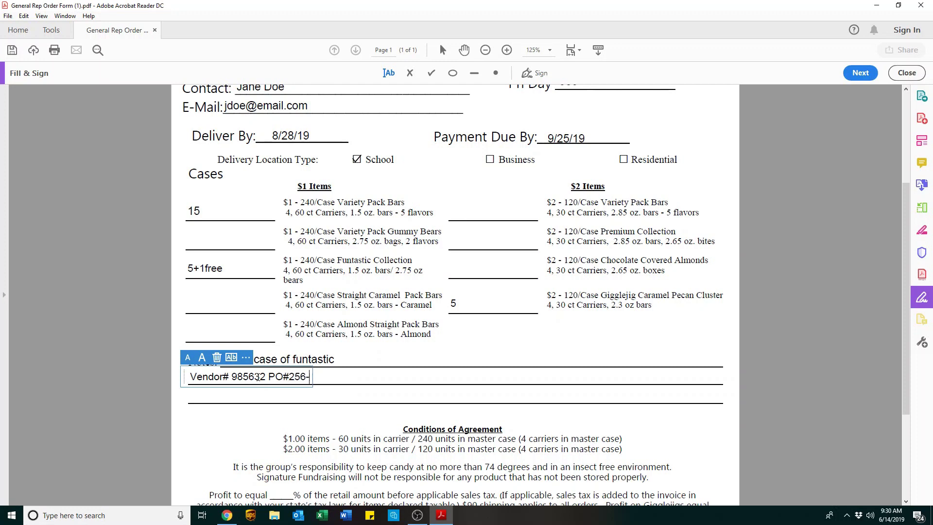
type("215348")
left_click(170, 424)
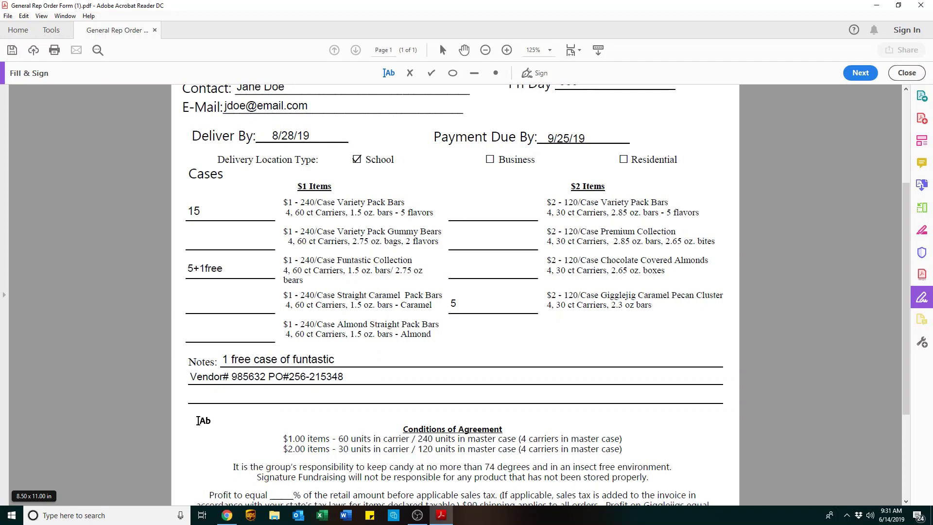
Enter 50 in the Profit to equal blank and 40 in the Gigglejigs % blank.
scroll(198, 420, "down", 2)
scroll(201, 403, "down", 2)
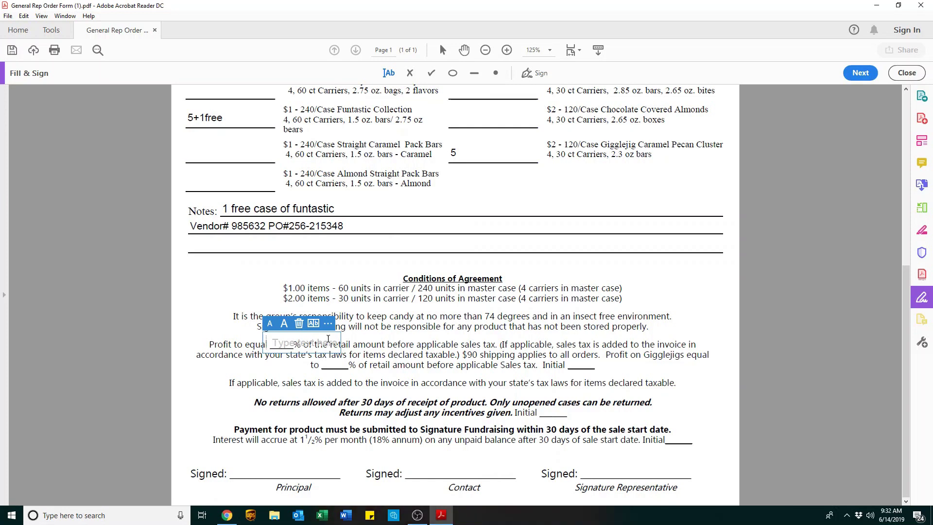
type("50")
left_click(428, 354)
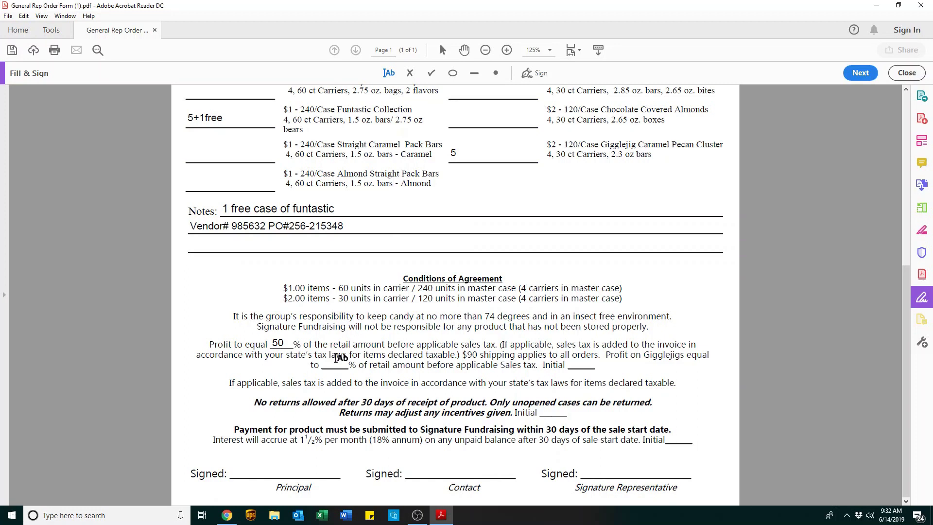
left_click(329, 365)
type("40")
left_click(415, 370)
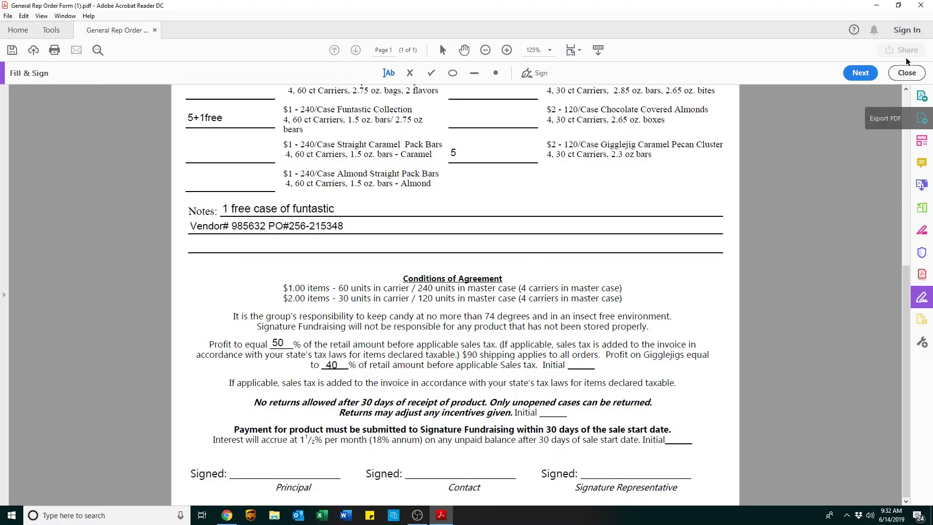
Exit Fill & Sign and highlight the three Initial blanks.
left_click(906, 73)
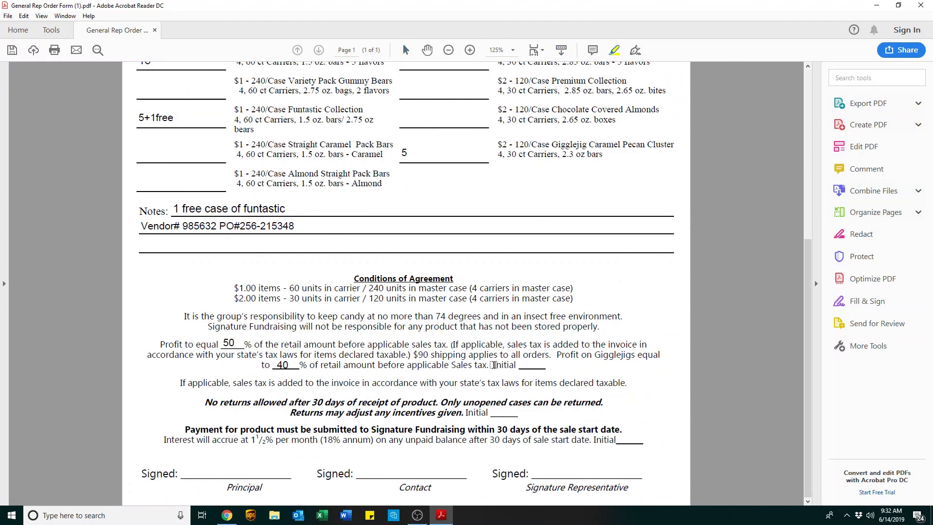
left_click_drag(493, 365, 536, 365)
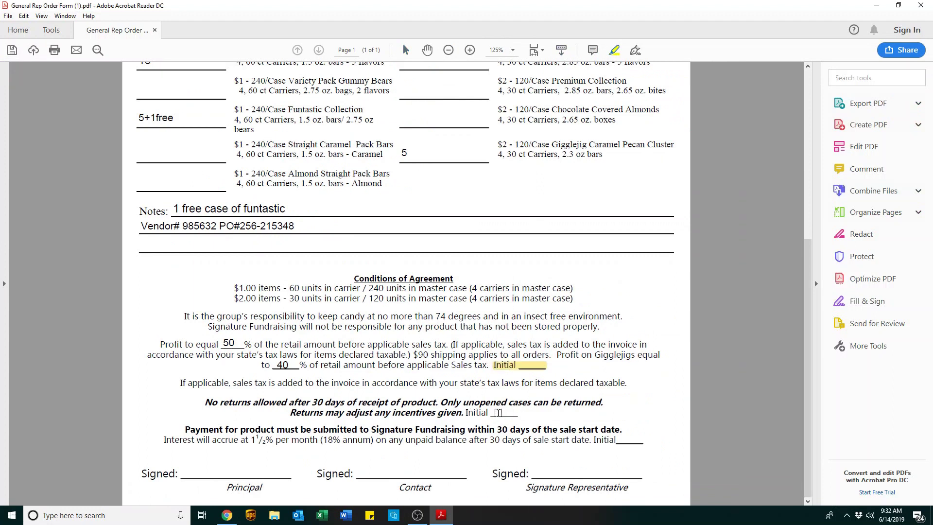
left_click_drag(466, 413, 519, 413)
left_click_drag(592, 440, 644, 441)
Highlight the Principal and Contact signature lines and the '$90 shipping applies to all orders' sentence.
left_click_drag(180, 473, 302, 475)
mouse_move(364, 474)
left_mouse_down()
mouse_move(486, 481)
mouse_move(470, 473)
left_mouse_up()
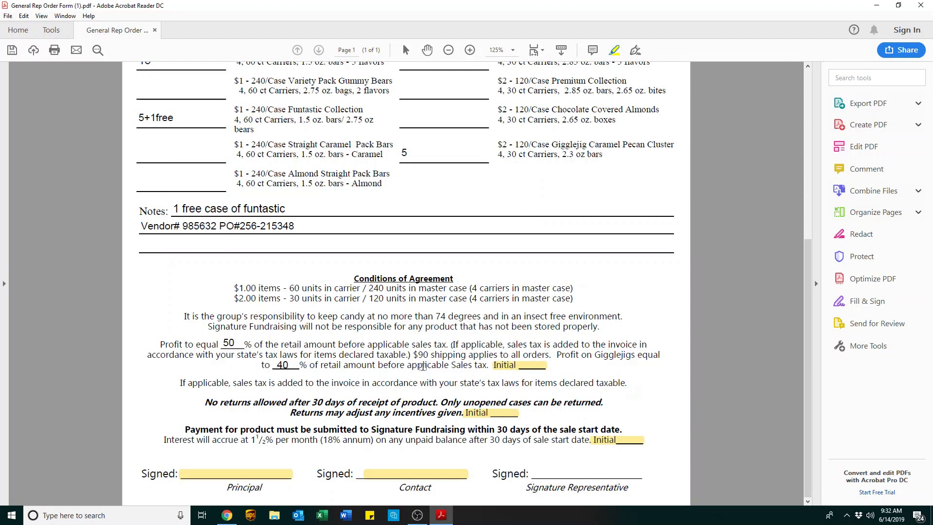
left_click_drag(413, 354, 550, 355)
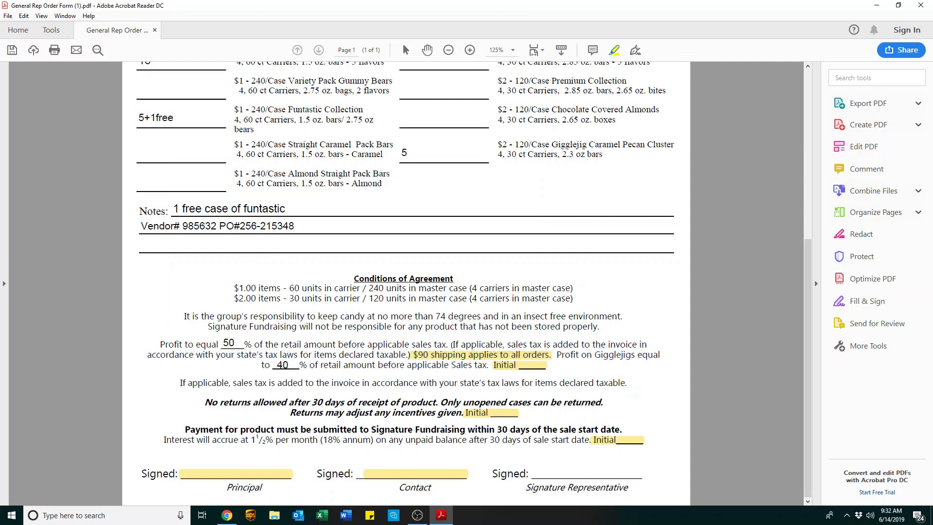